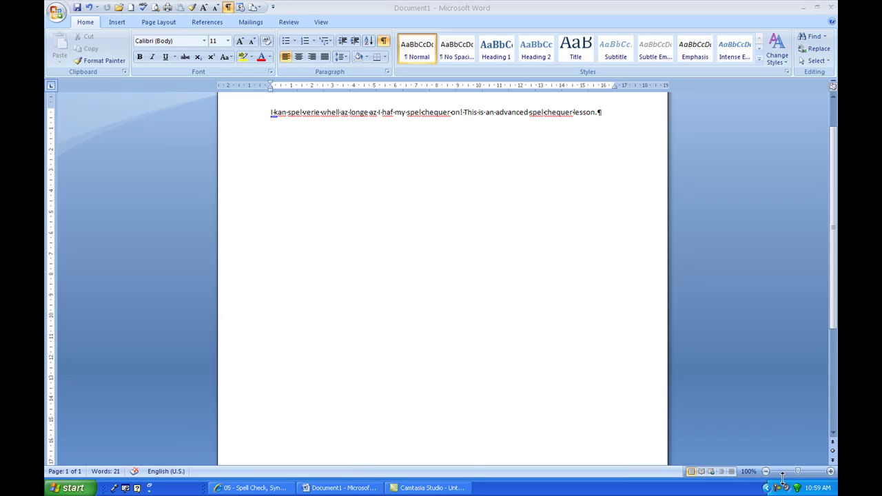
- Try the suggested correction "spell" for the misspelled "spel" in the second sentence and undo the change
click(831, 475)
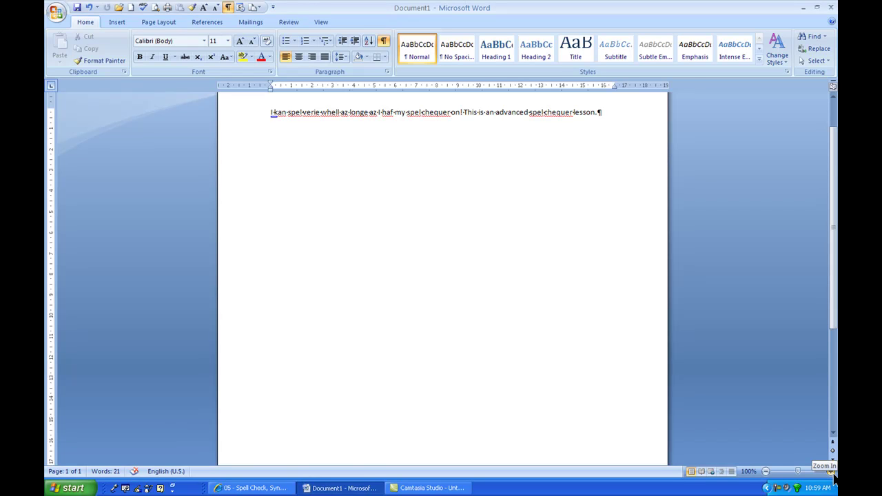
click(831, 472)
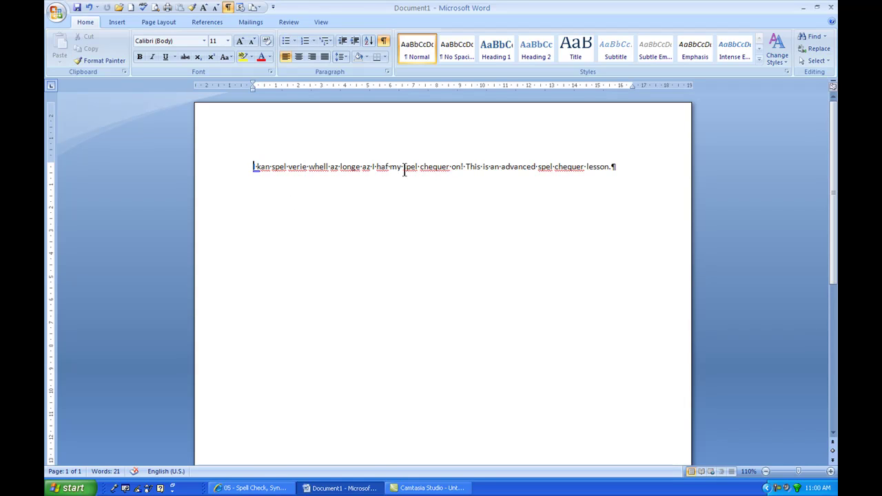
right_click(547, 168)
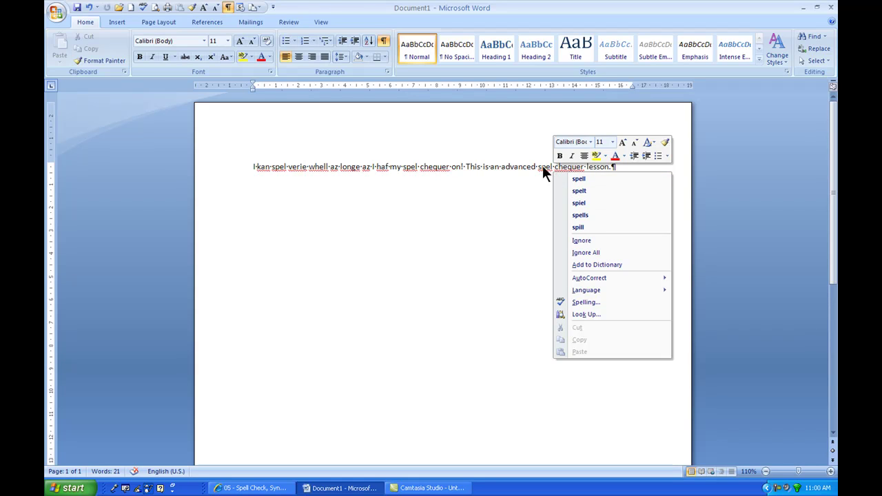
click(572, 178)
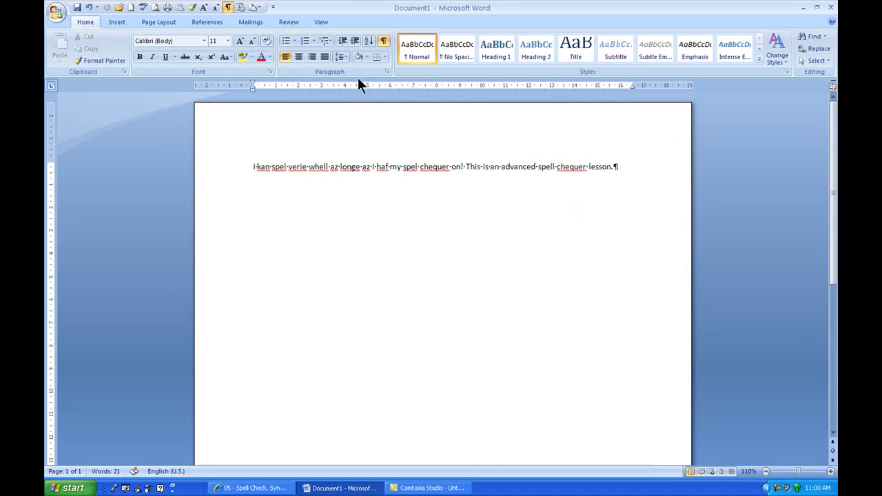
click(88, 9)
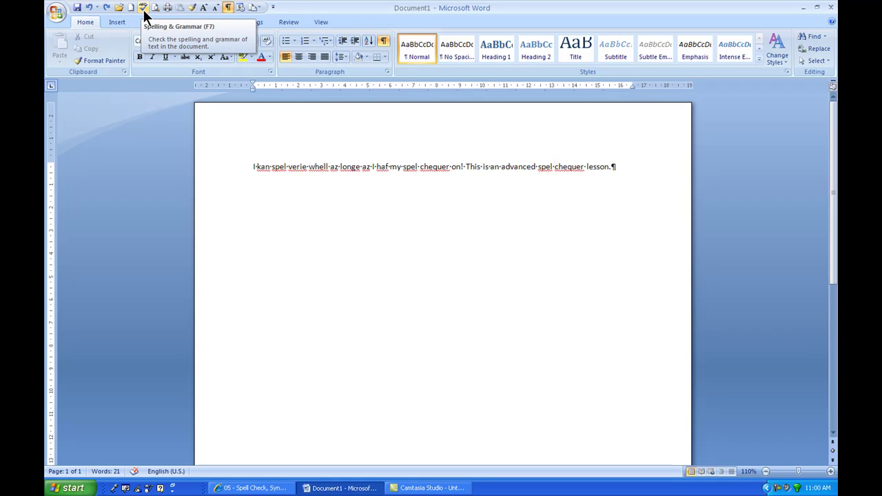
click(112, 21)
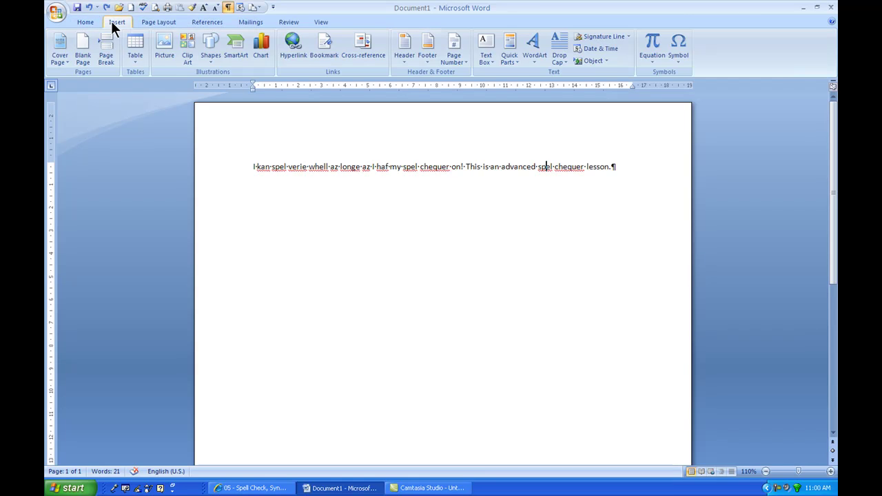
click(150, 22)
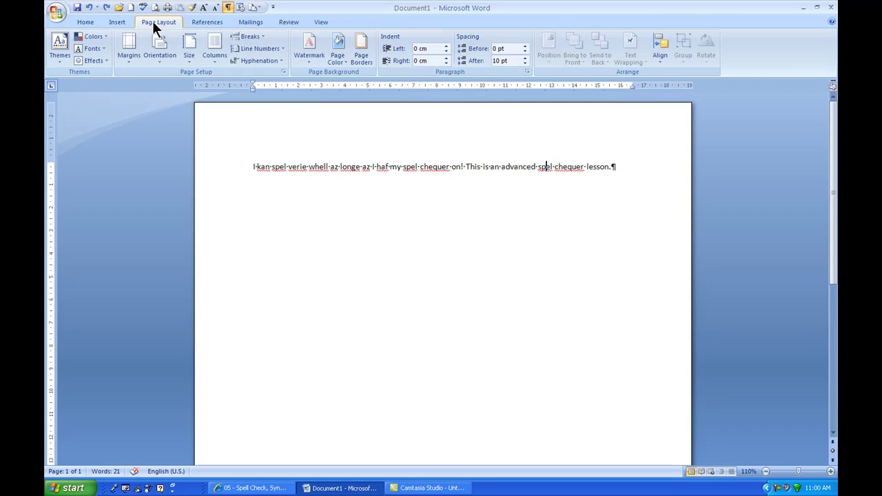
click(213, 24)
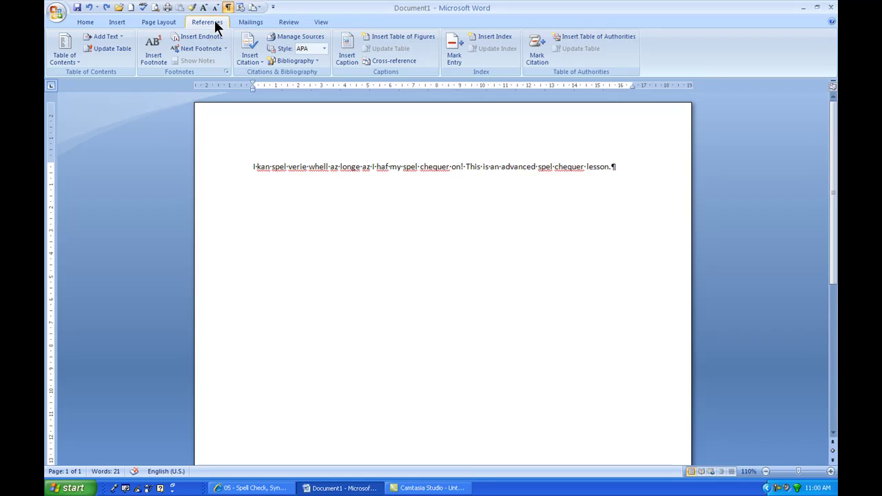
click(238, 21)
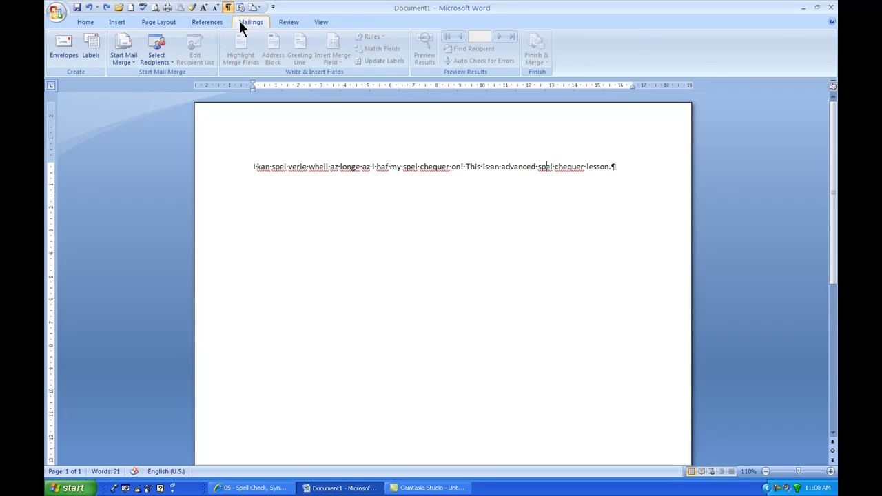
click(85, 22)
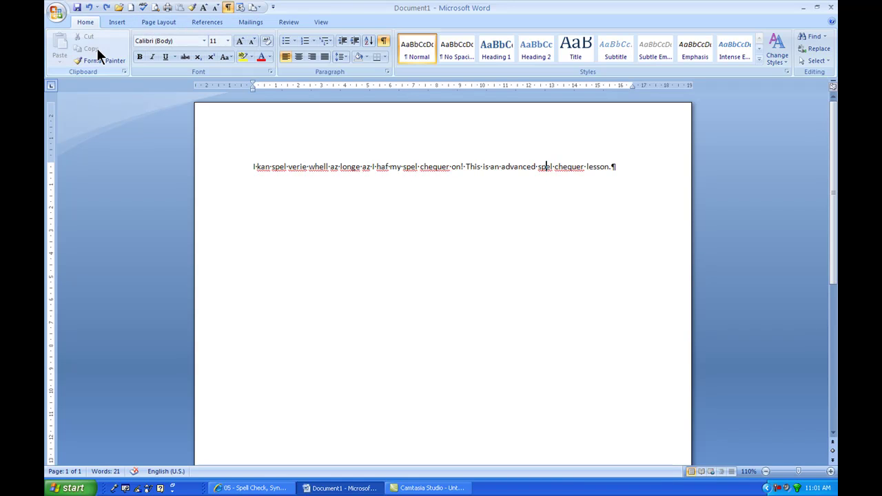
click(288, 25)
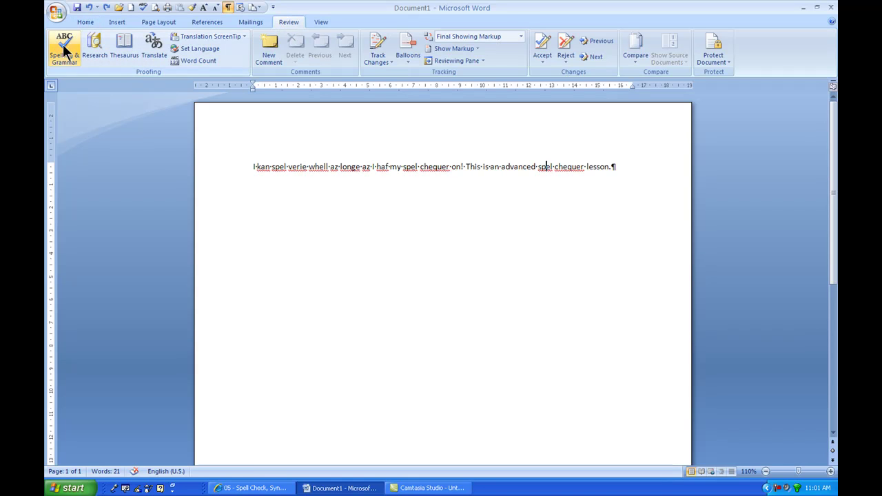
click(82, 23)
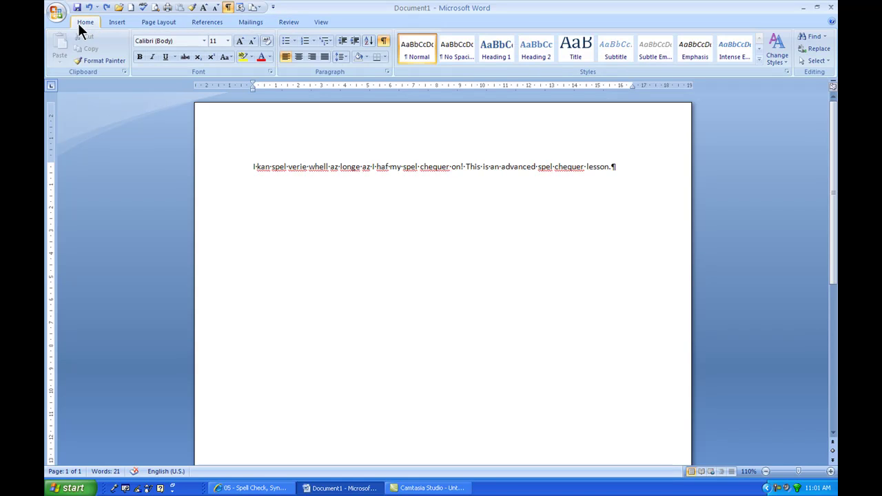
- Run the spelling check from the beginning of the document and correct "kan" to "can"
click(144, 8)
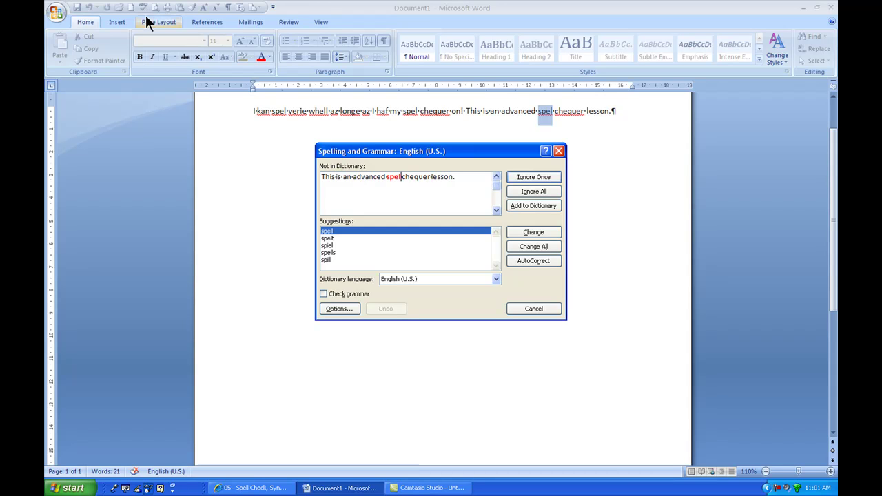
click(536, 305)
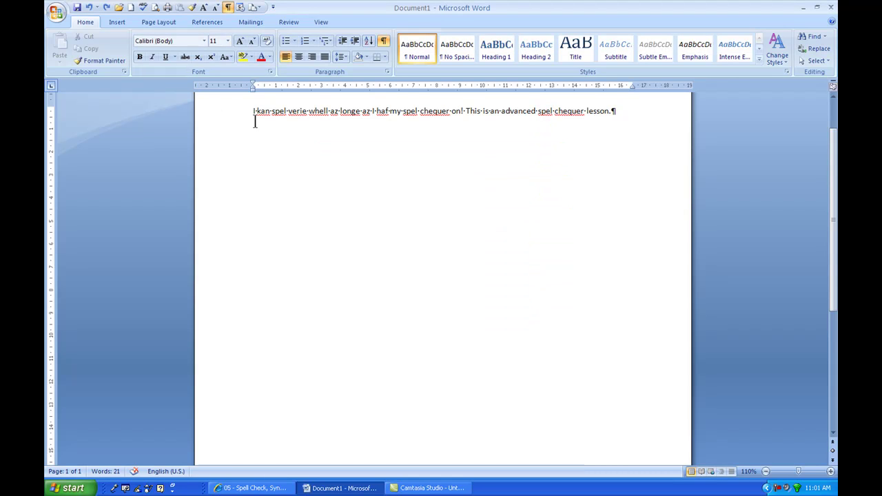
drag(254, 115, 257, 127)
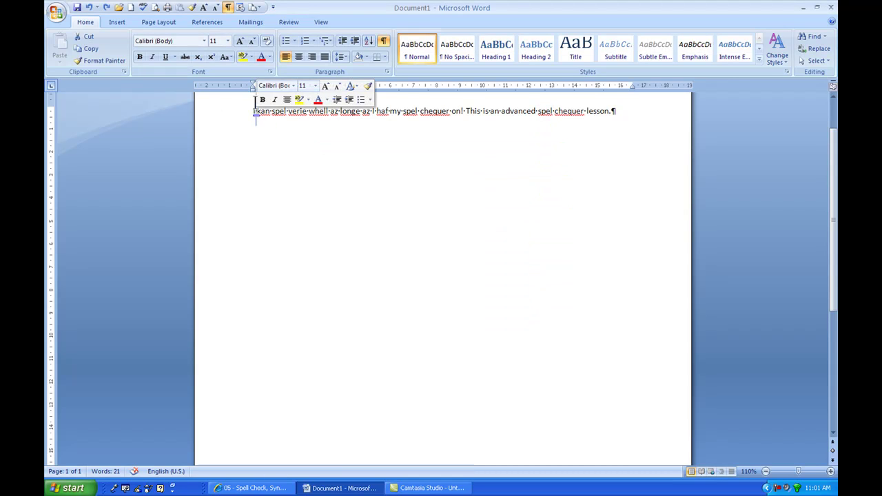
click(144, 7)
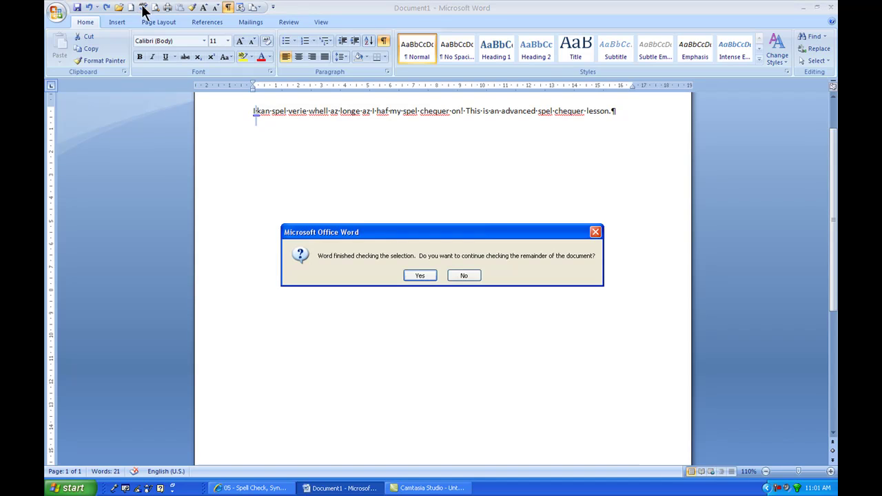
click(420, 277)
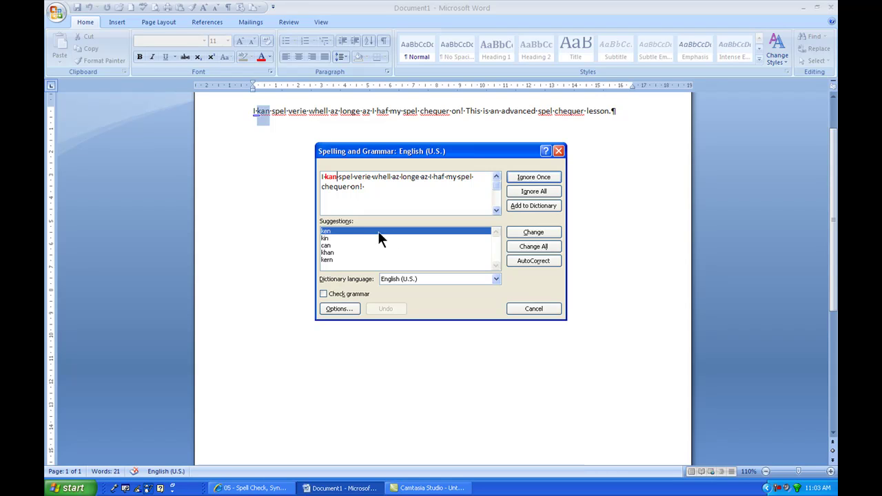
click(328, 245)
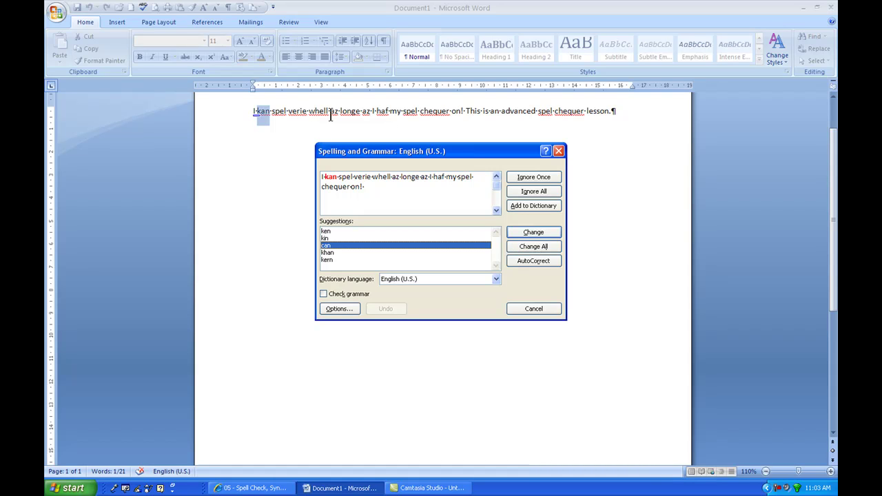
click(533, 246)
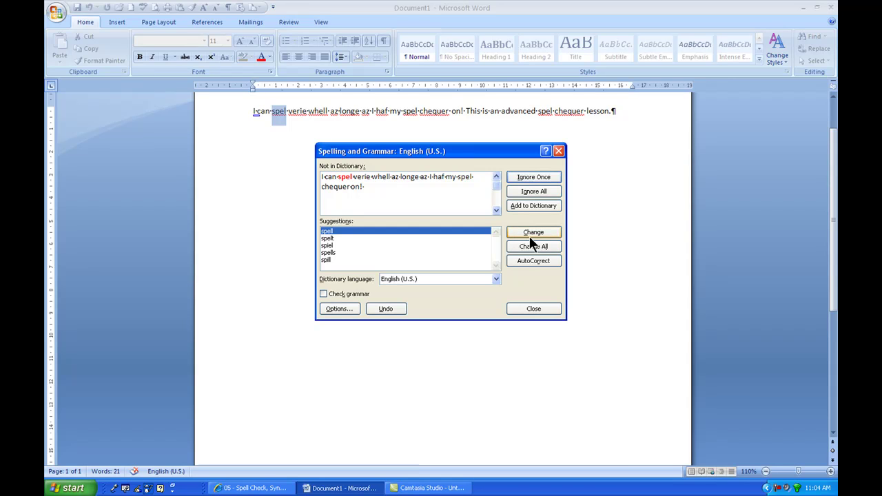
- Examine the proofing options from within the spelling check, leaving the settings as they are
click(340, 308)
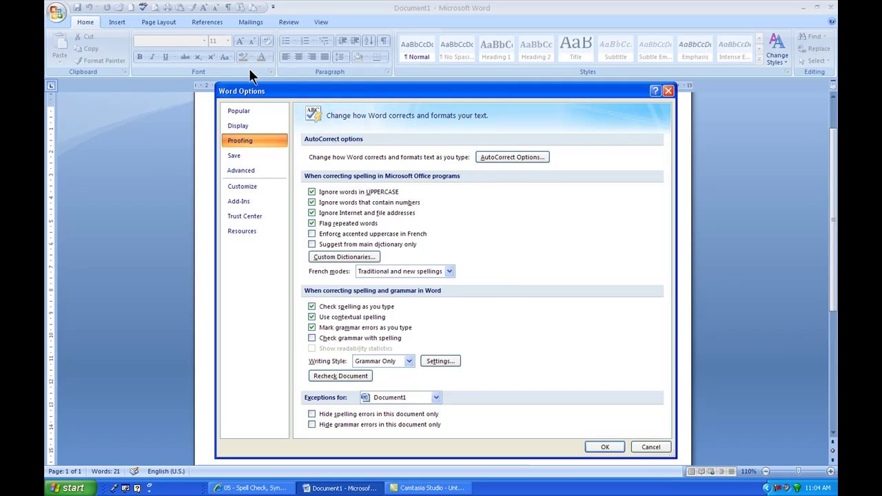
click(645, 446)
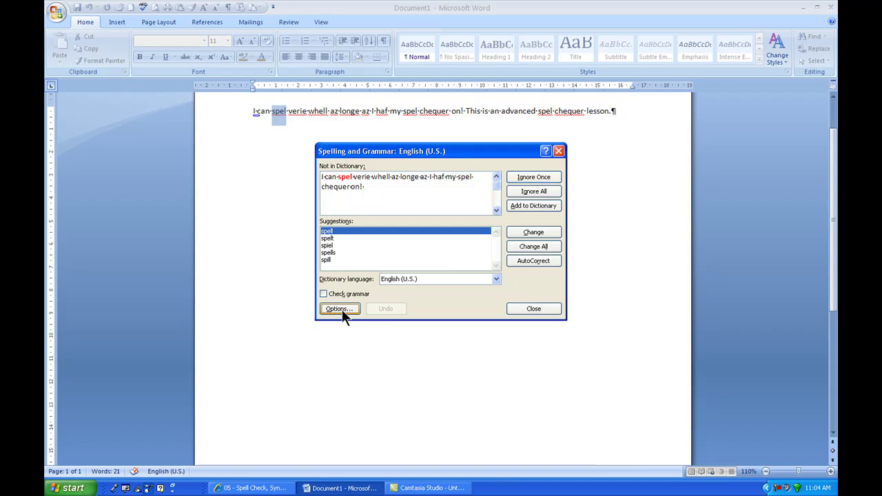
click(339, 309)
click(633, 446)
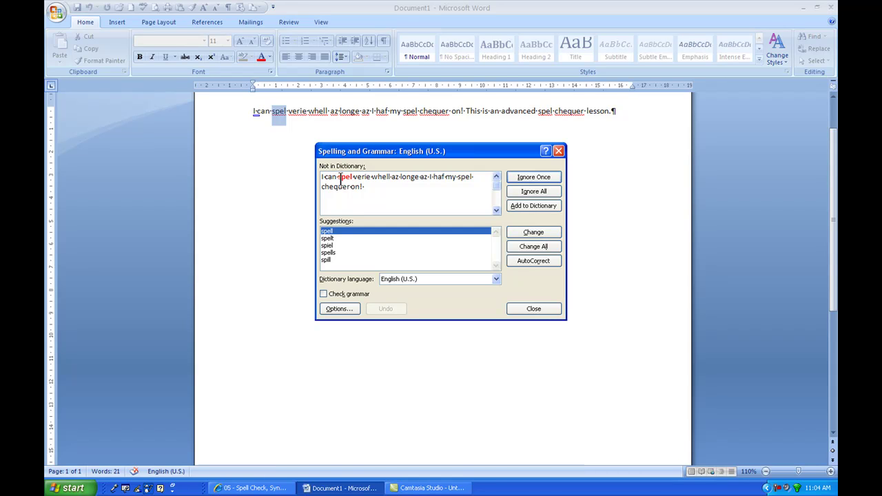
- Replace all occurrences of "spel" with "spell" and correct "verie" to "very", "whell" to "well" and the first "az" to "as"
click(523, 248)
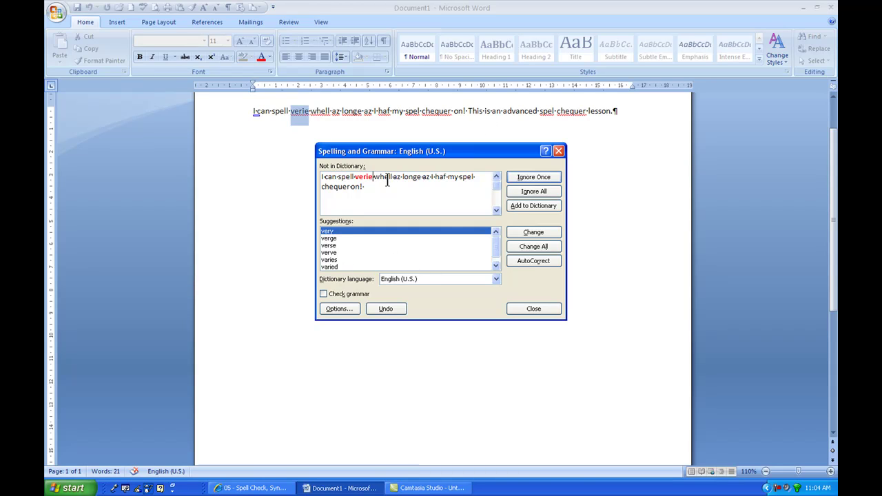
click(524, 232)
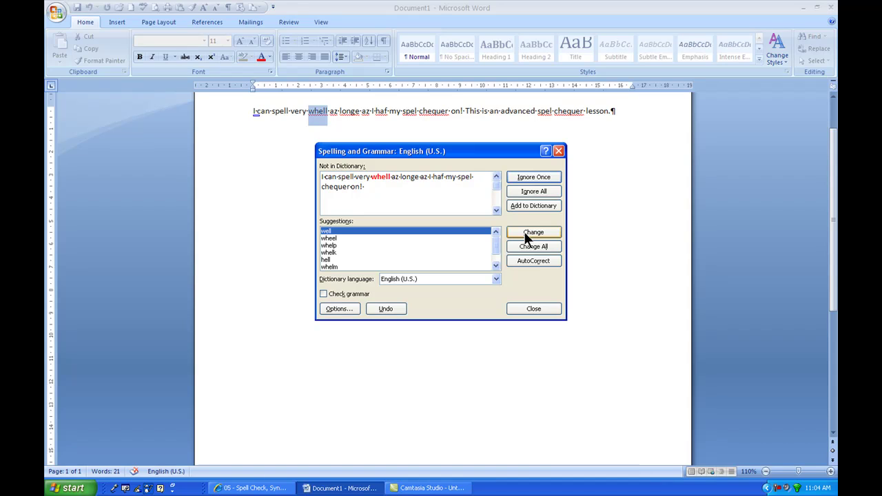
click(525, 231)
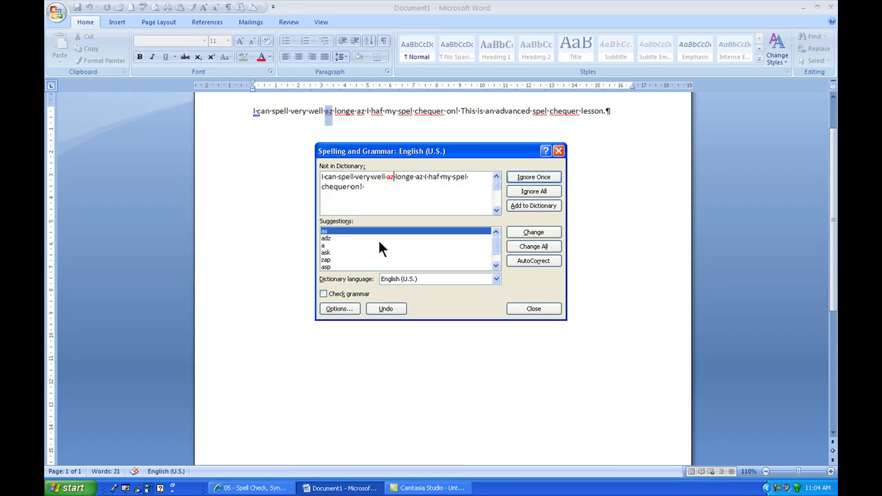
click(531, 232)
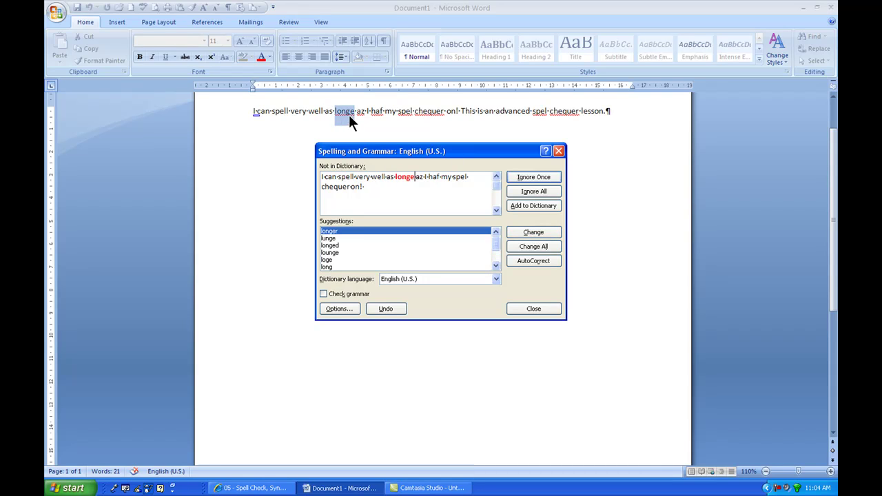
- Correct "longe" to "long", the second "az" to "as" and "haf" to "have" in the spelling check
click(328, 266)
click(534, 232)
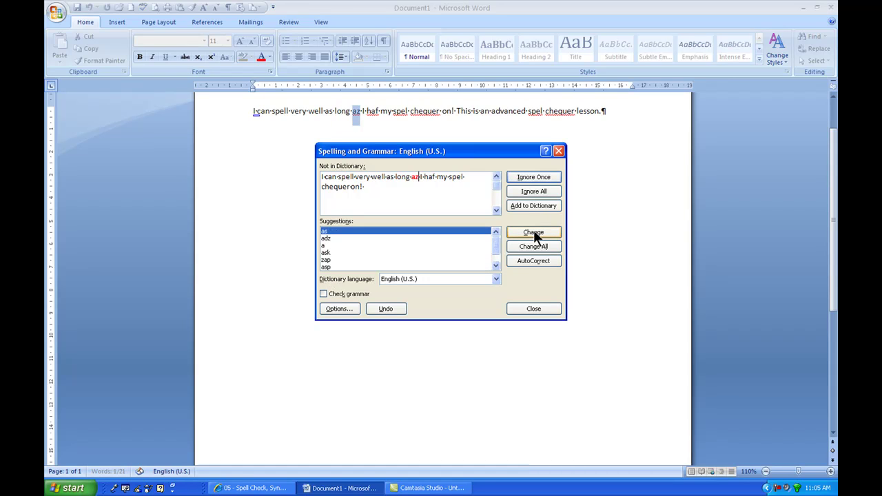
click(534, 232)
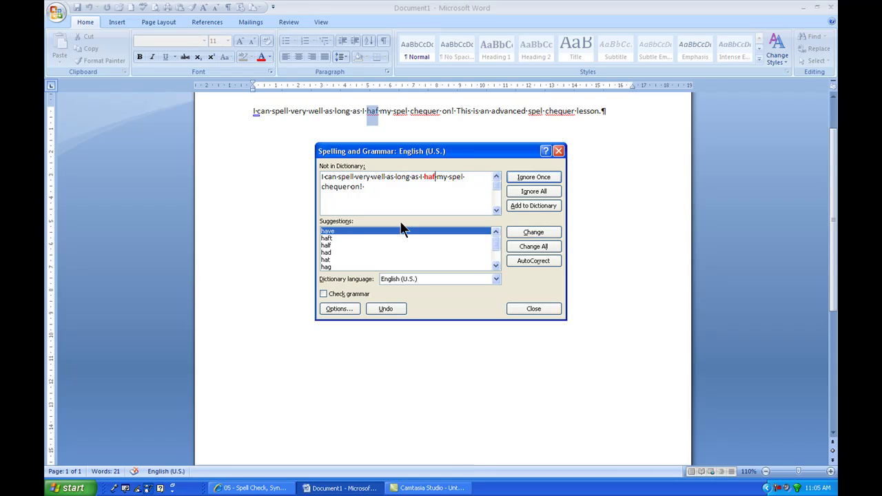
click(539, 231)
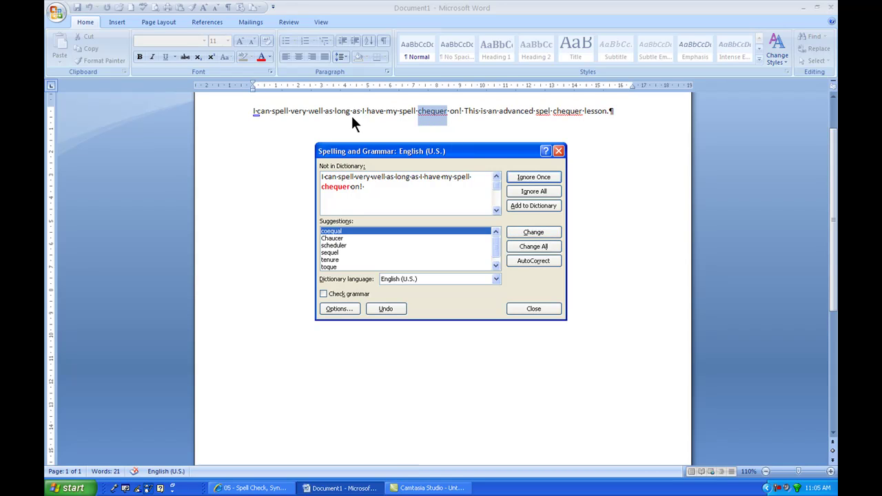
- Correct "chequer" to "checker" in both sentences and finish the spelling check
scroll(497, 251, down, 1)
scroll(496, 240, up, 1)
key(BackSpace)
key(BackSpace)
key(BackSpace)
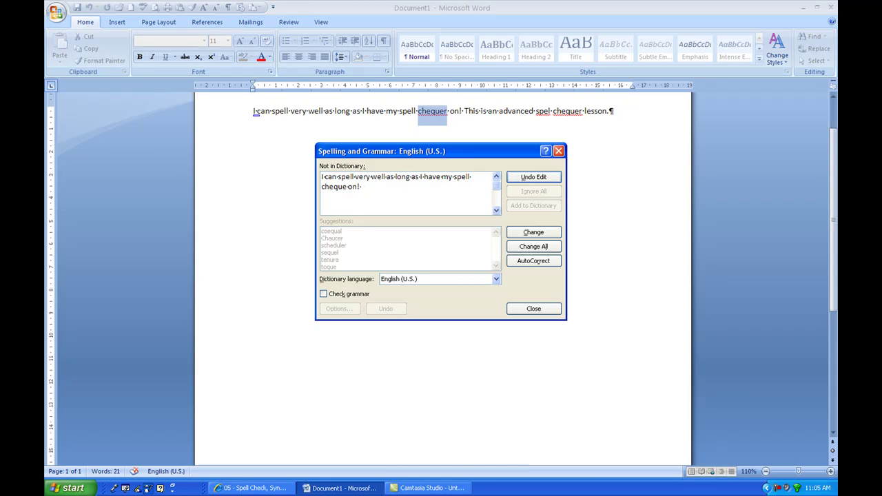
key(BackSpace)
text(cker)
click(522, 232)
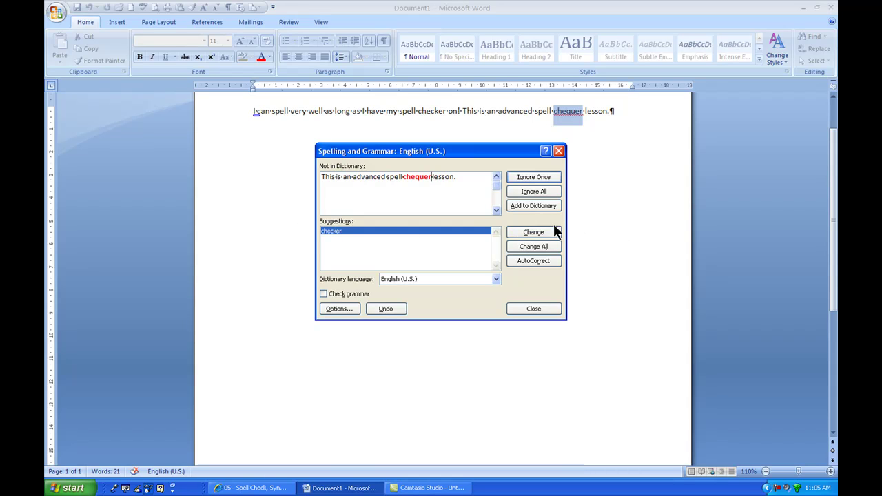
click(526, 233)
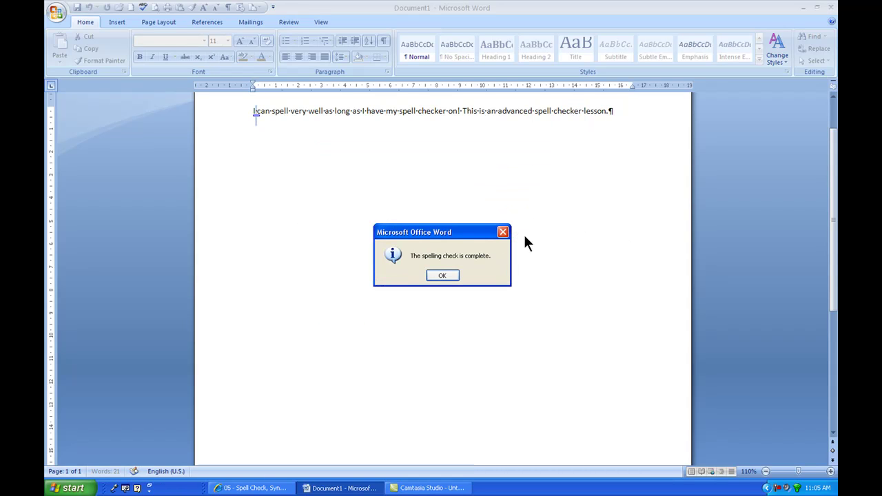
click(443, 276)
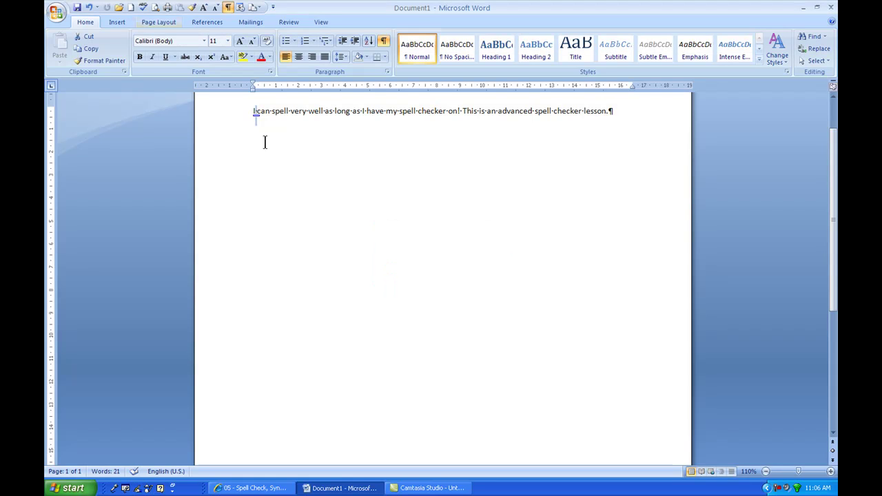
- Run the spelling check once more, continuing through the remainder of the document
click(143, 8)
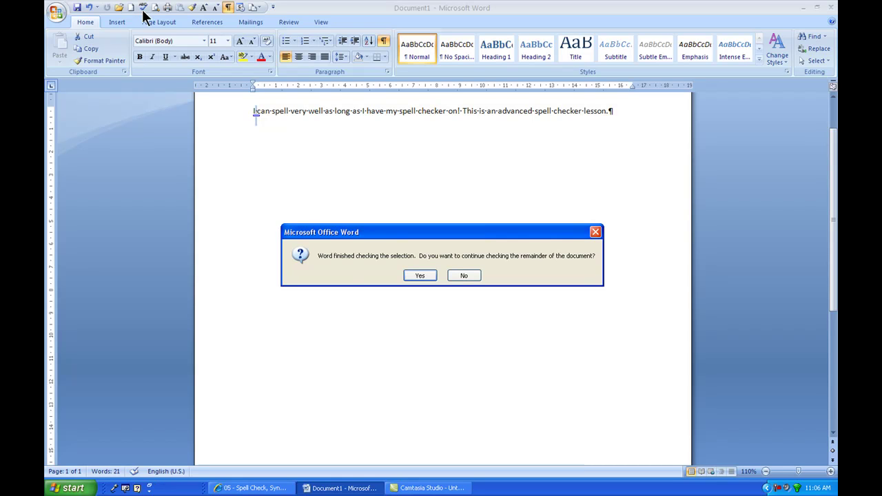
click(424, 274)
click(439, 275)
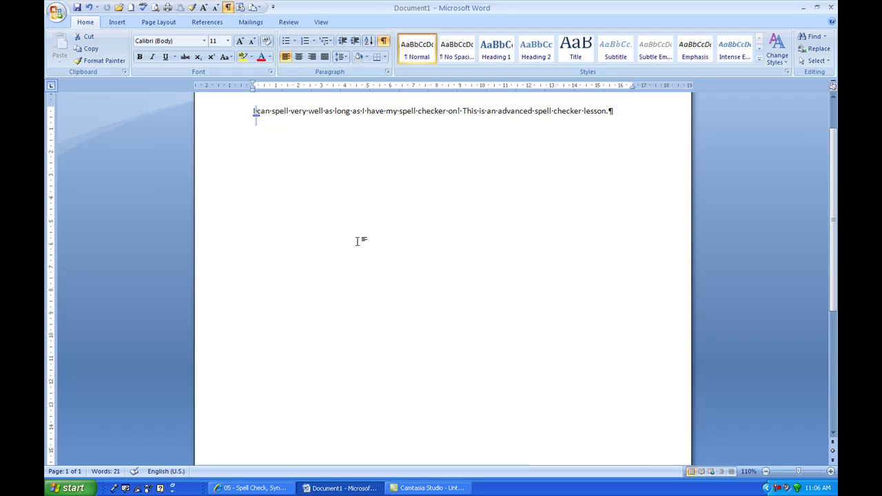
- Replace the word "advanced" in the second sentence with its synonym "complex"
click(394, 200)
click(634, 111)
right_click(513, 111)
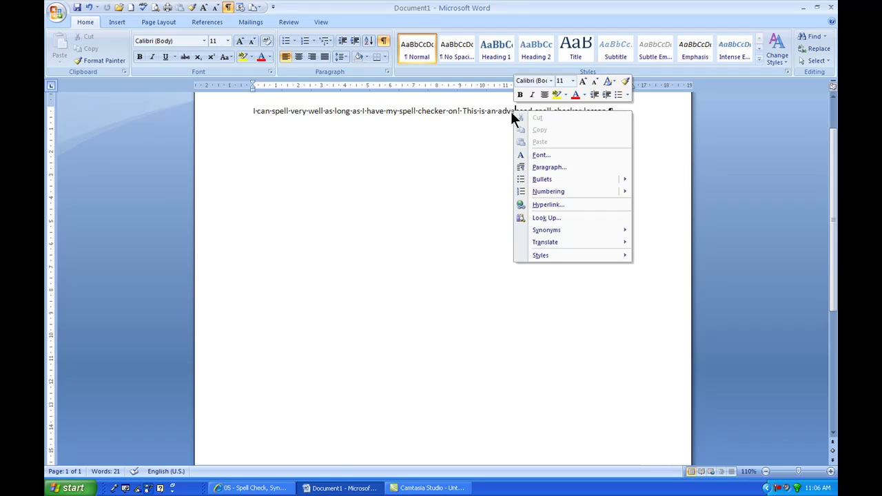
mouse_move(551, 231)
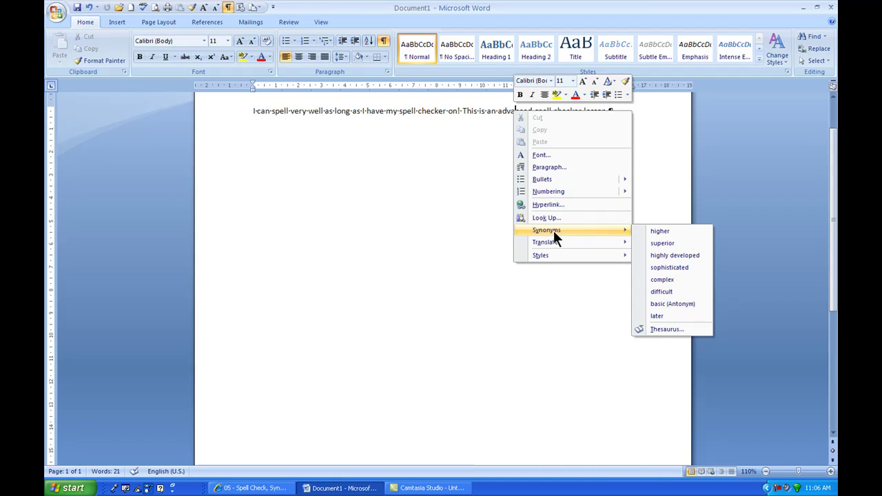
click(660, 280)
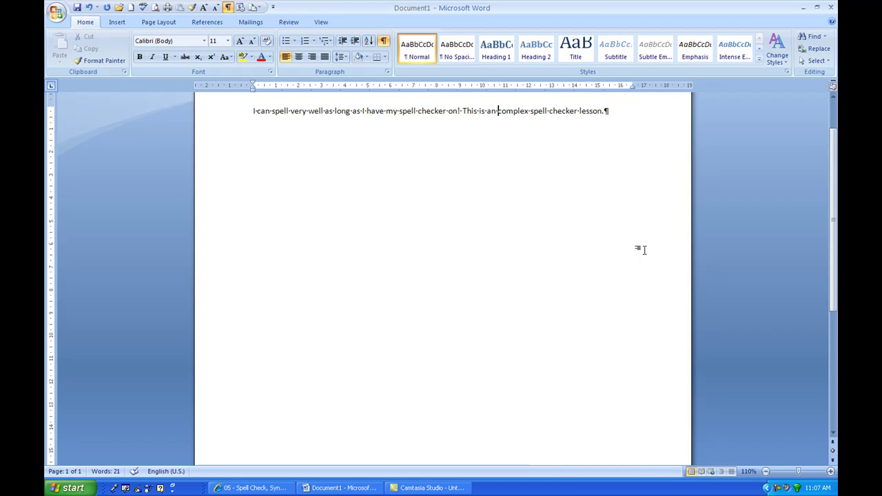
- Run the spelling check on the reworded text and close the completion notice
click(615, 110)
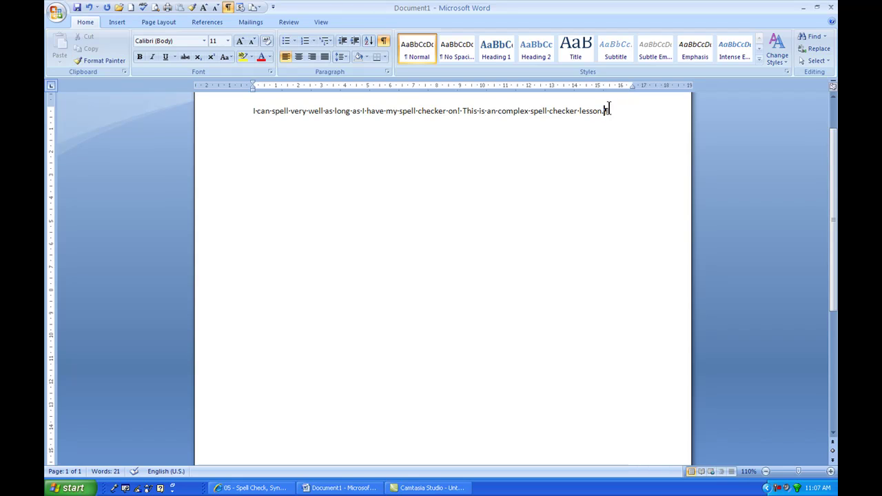
click(142, 8)
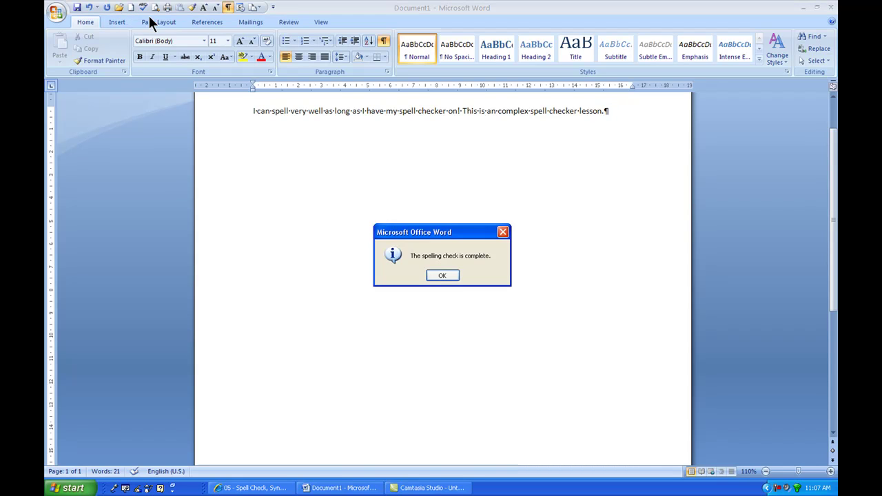
click(450, 274)
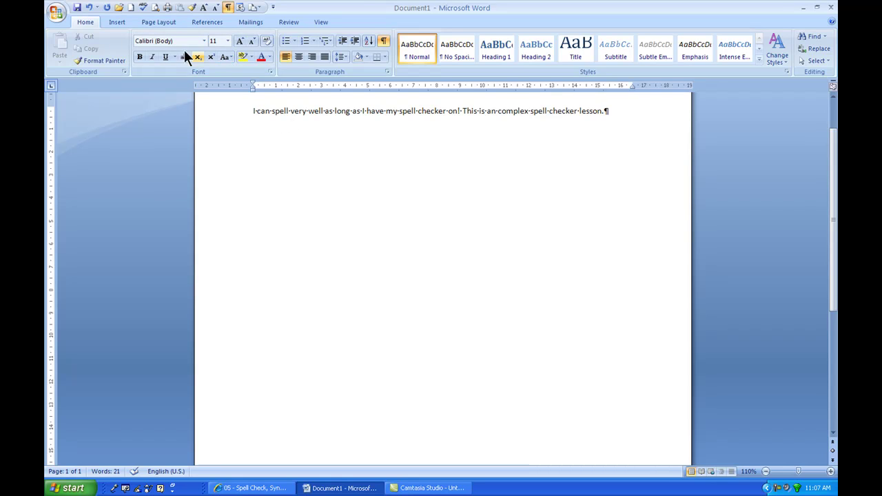
- Repeat the check using the Spelling & Grammar command among the proofing tools, and dismiss its closing message
click(211, 22)
click(246, 23)
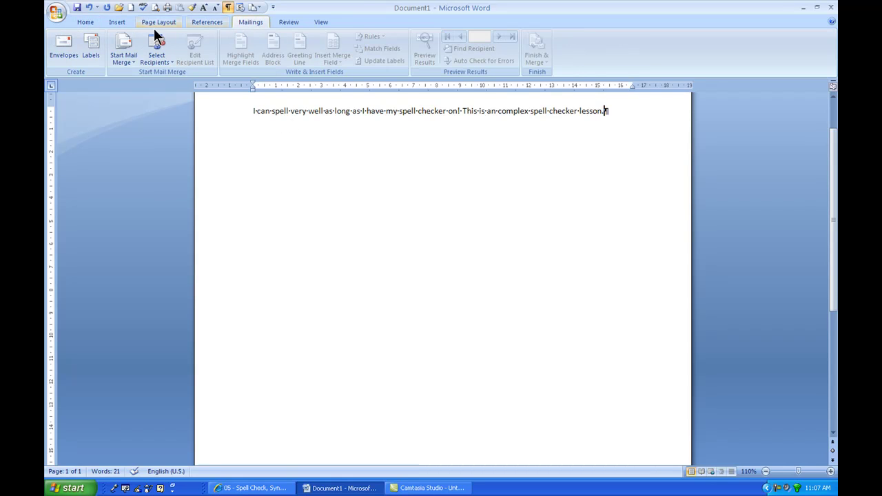
click(289, 22)
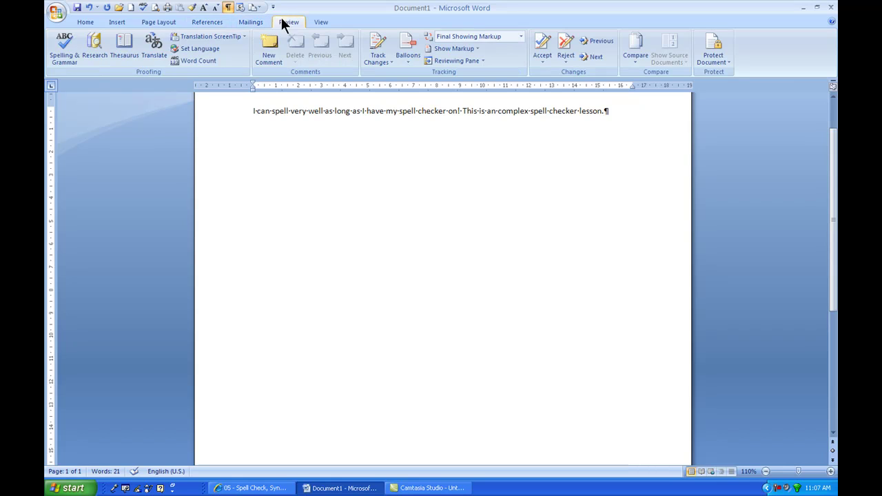
click(66, 51)
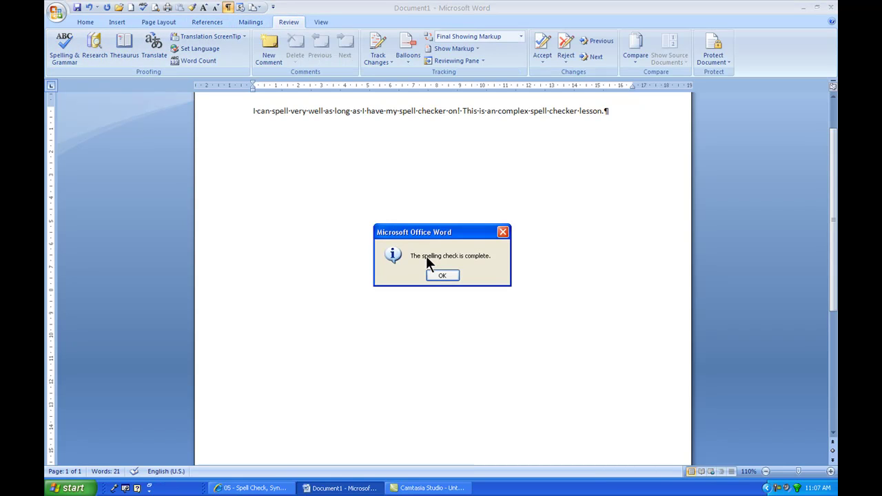
click(437, 275)
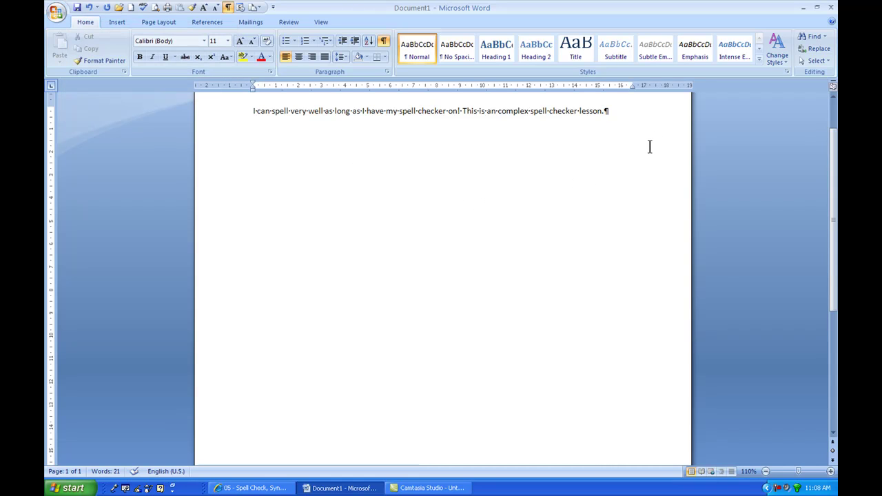
- Turn off "Mark grammar errors as you type" in the Word proofing options
click(56, 14)
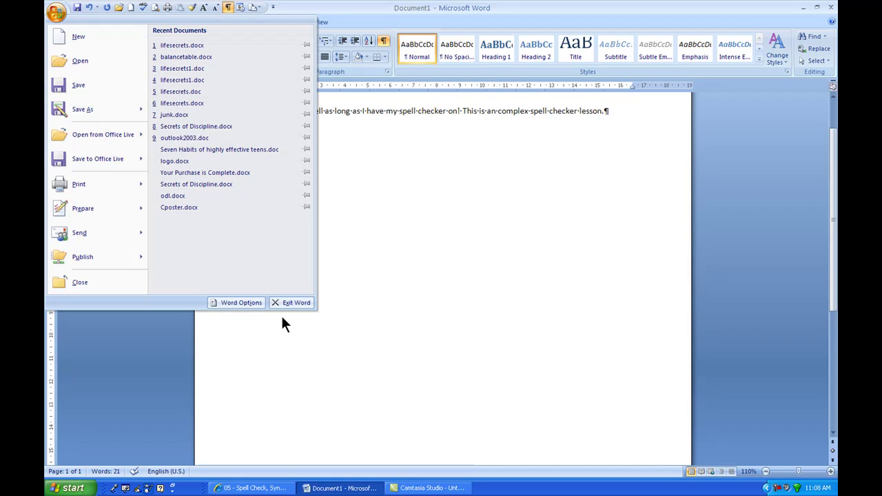
click(245, 302)
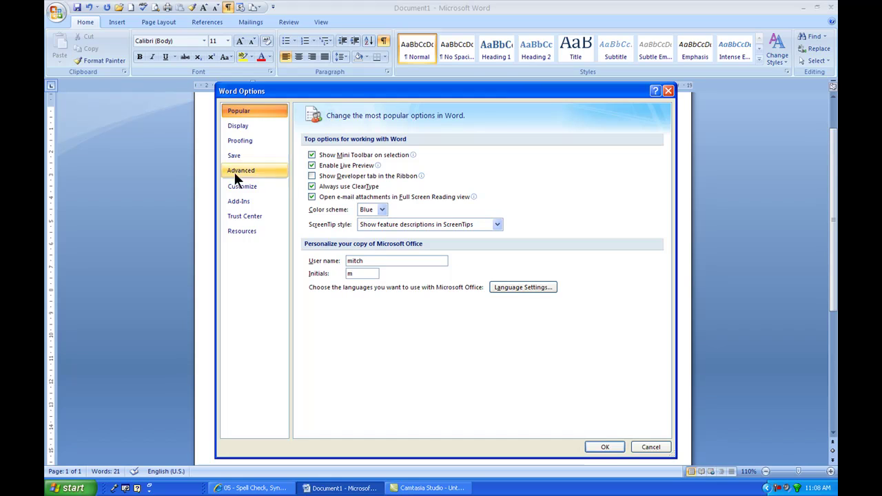
click(238, 142)
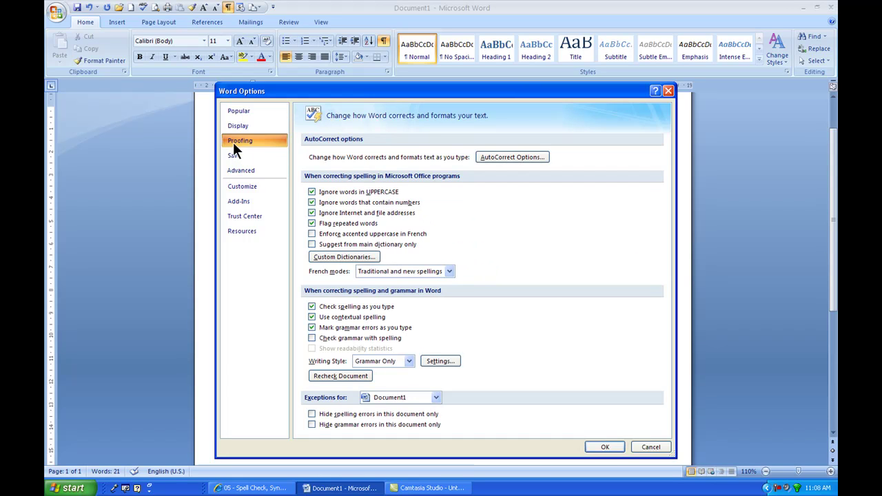
click(311, 327)
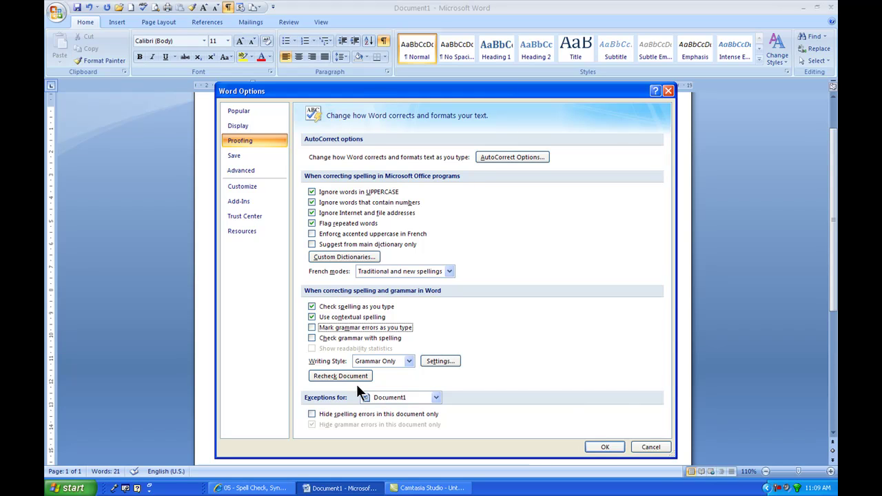
- Reset the spelling and grammar checker with Recheck Document, agree to continue, and apply the proofing options
click(331, 375)
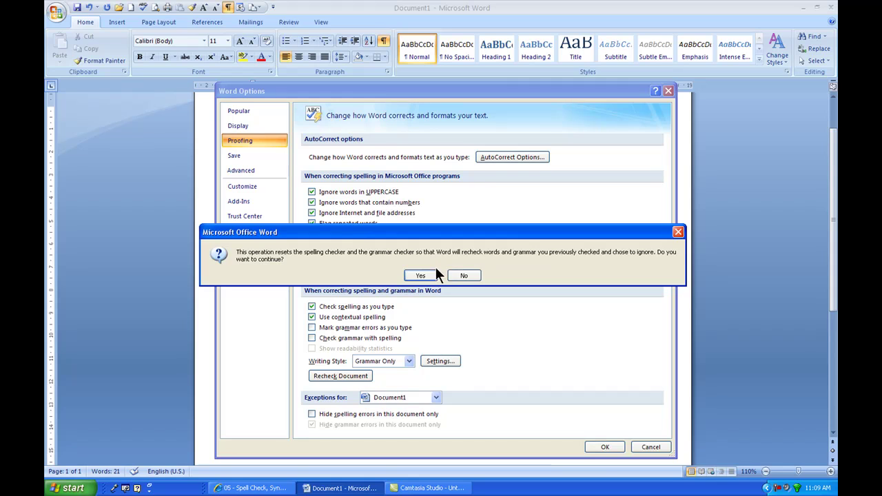
click(432, 272)
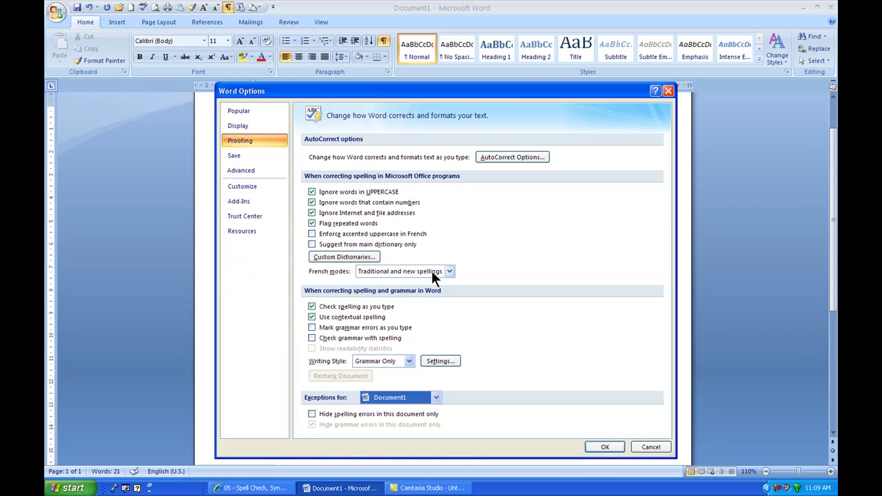
click(602, 448)
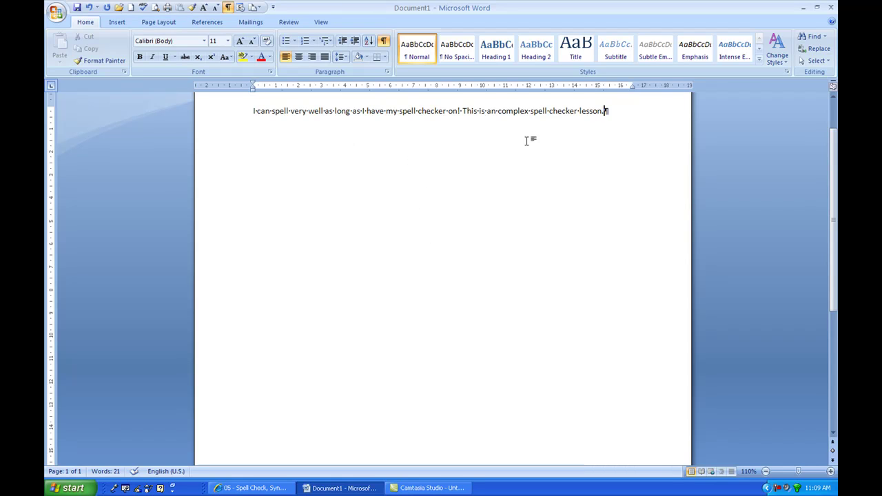
scroll(576, 152, up, 1)
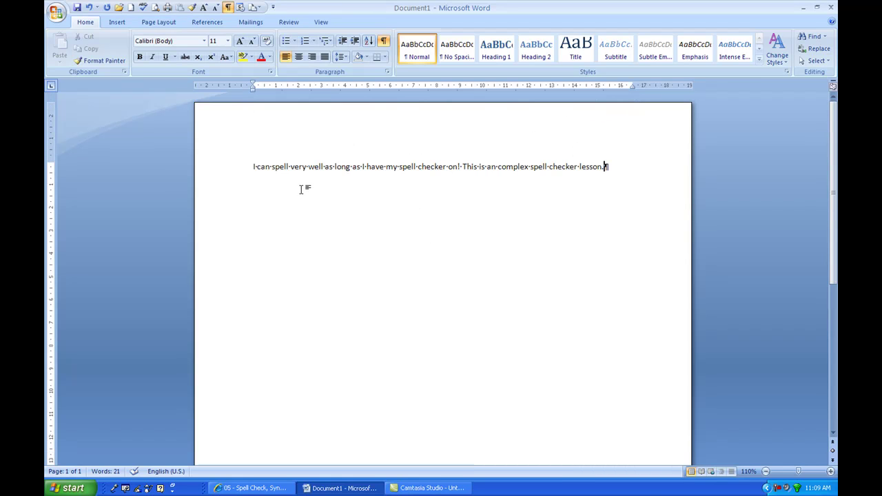